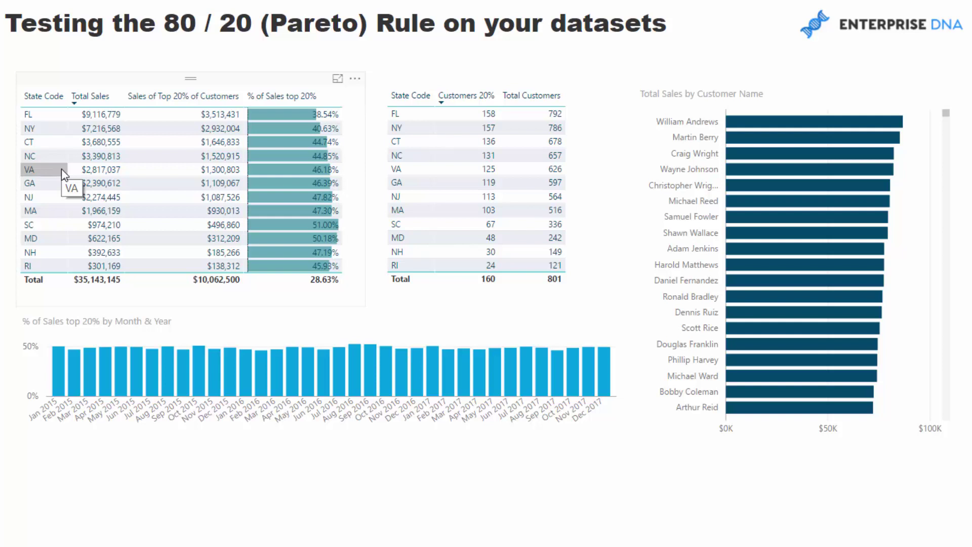
# Enlarge the customer-count-by-state table (160 of 801 customers) in Focus mode.
pyautogui.click(501, 80)
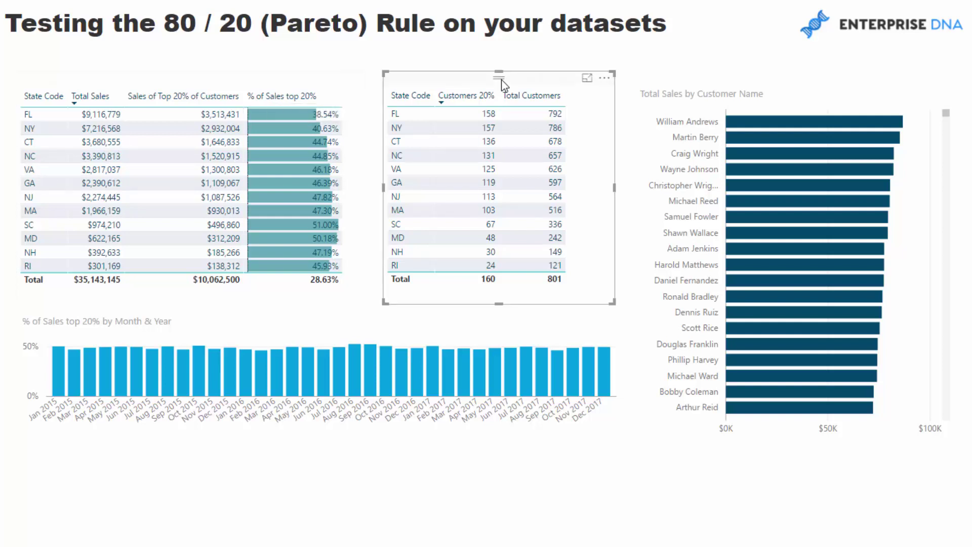
pyautogui.click(587, 77)
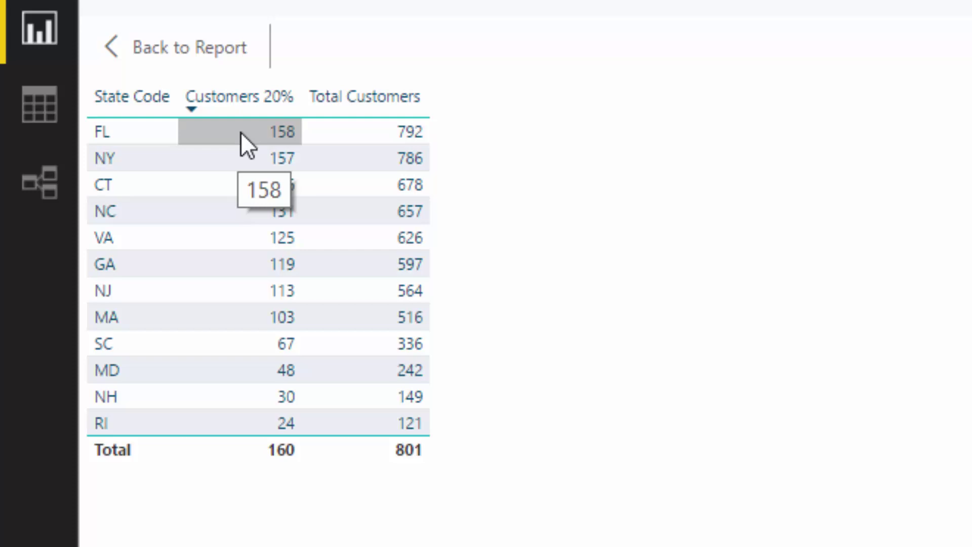
# Leave Focus mode and return to the full Pareto report page.
pyautogui.click(225, 53)
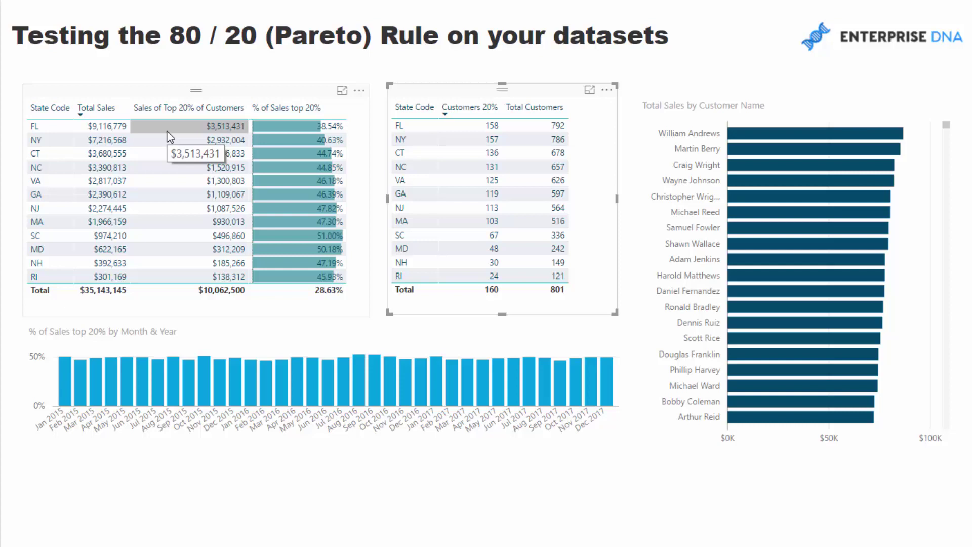
pyautogui.click(51, 125)
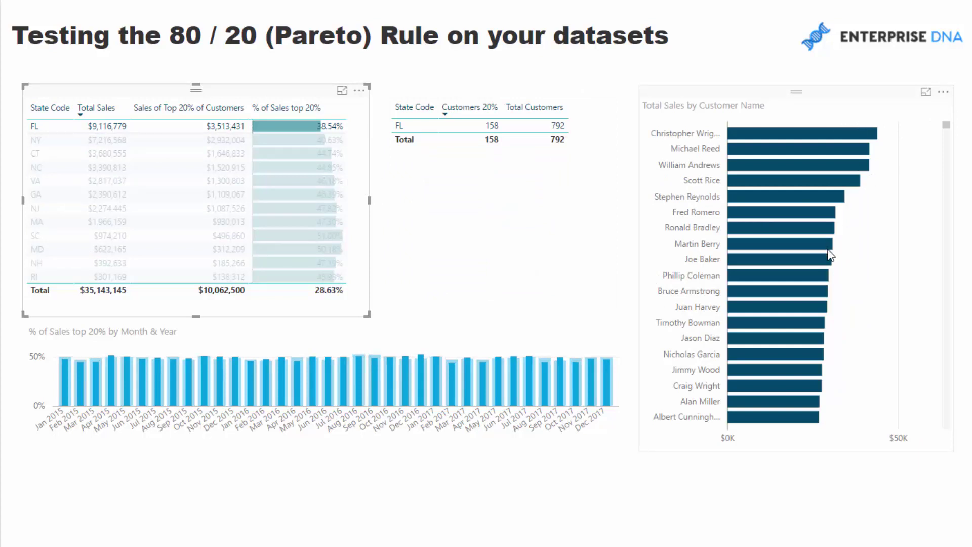
pyautogui.scroll(-3, 830, 257)
pyautogui.scroll(-10, 832, 258)
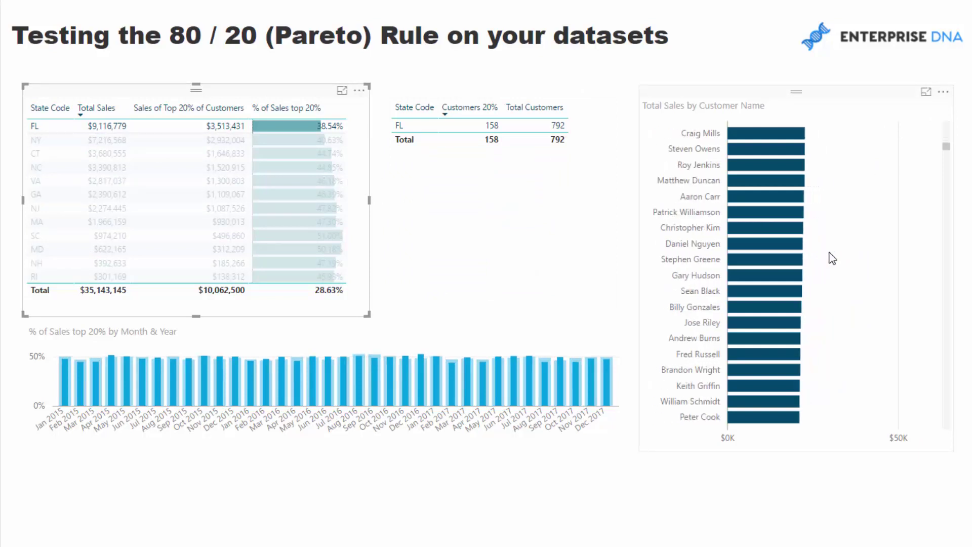
pyautogui.click(56, 130)
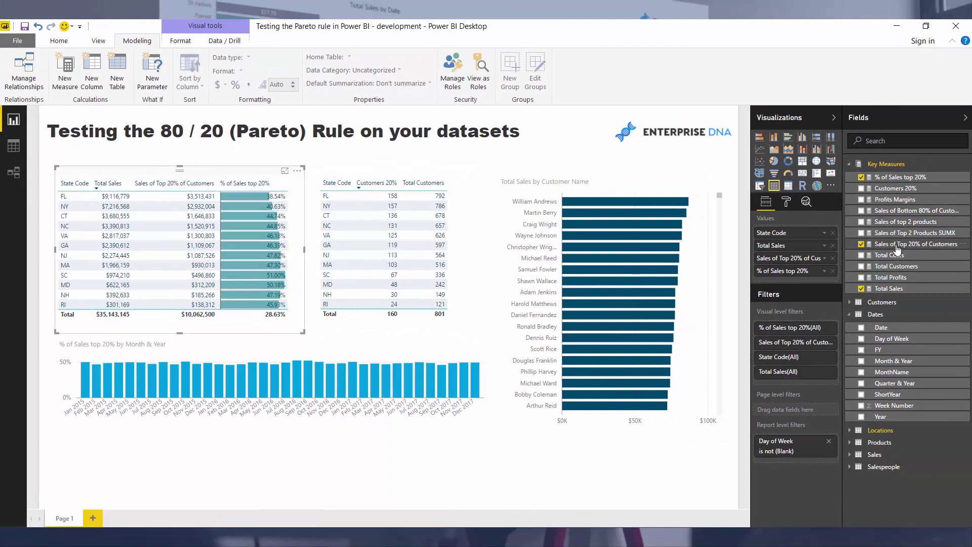
# Show the Sales of Top 20% of Customers DAX measure from Key Measures in the formula bar.
pyautogui.click(896, 245)
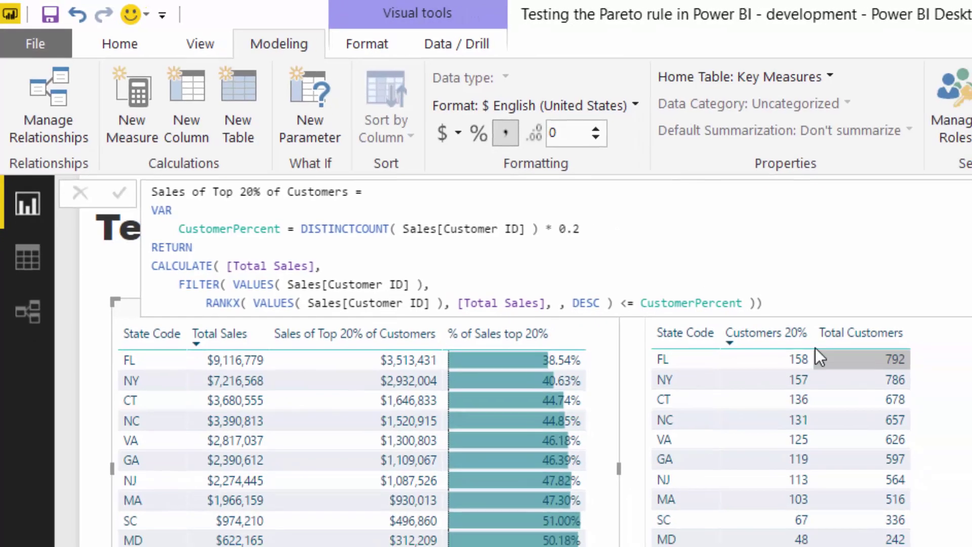
pyautogui.click(614, 230)
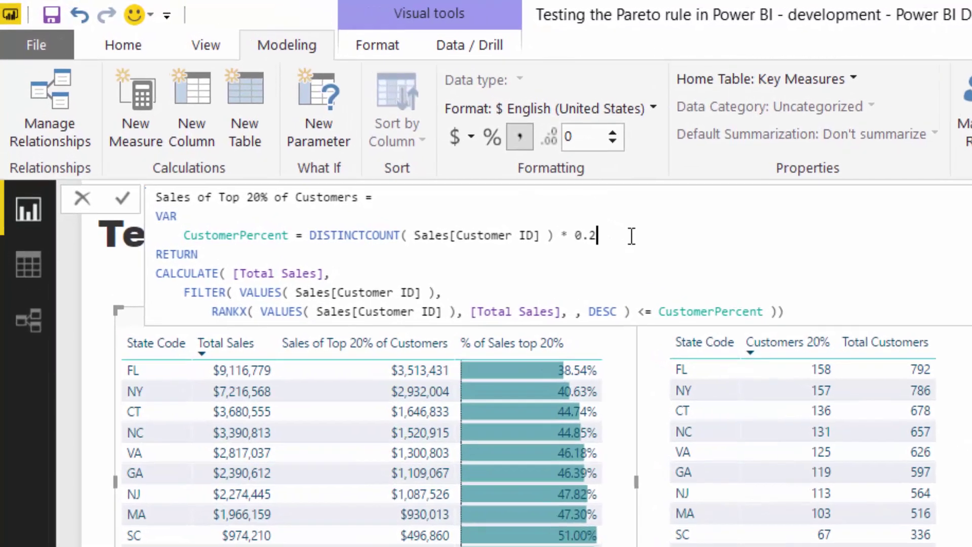
pyautogui.moveTo(632, 237); pyautogui.dragTo(310, 236)
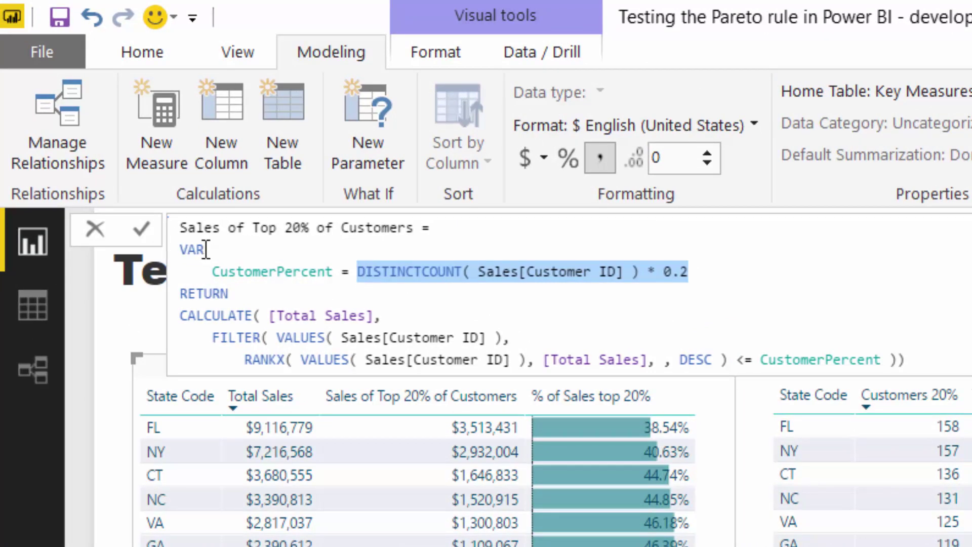
pyautogui.moveTo(212, 272); pyautogui.dragTo(332, 269)
pyautogui.moveTo(310, 228); pyautogui.dragTo(277, 227)
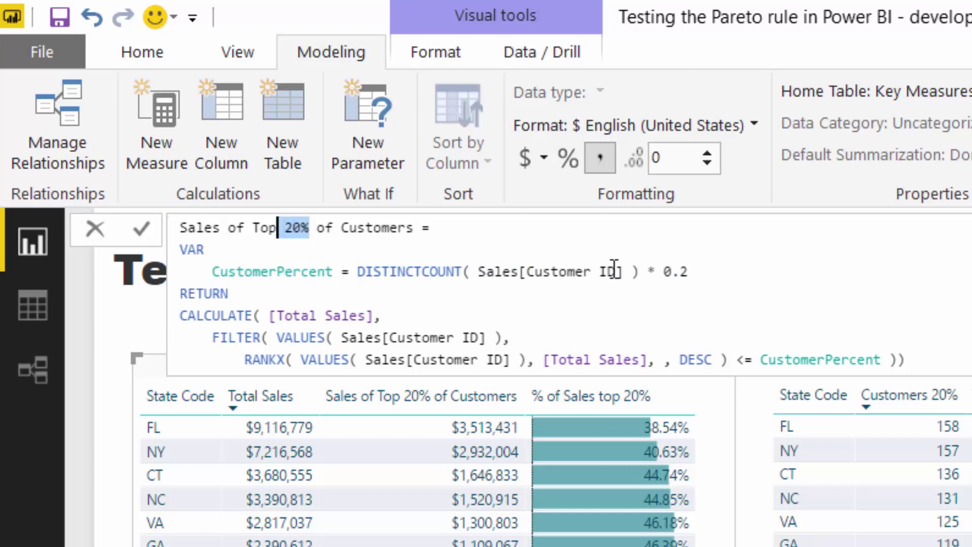
pyautogui.moveTo(690, 271); pyautogui.dragTo(665, 271)
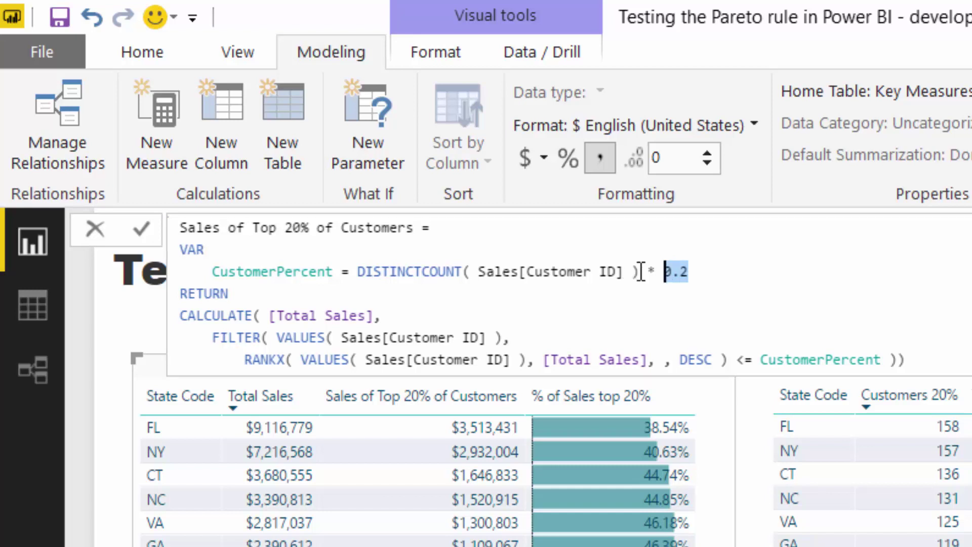
pyautogui.moveTo(640, 271); pyautogui.dragTo(360, 276)
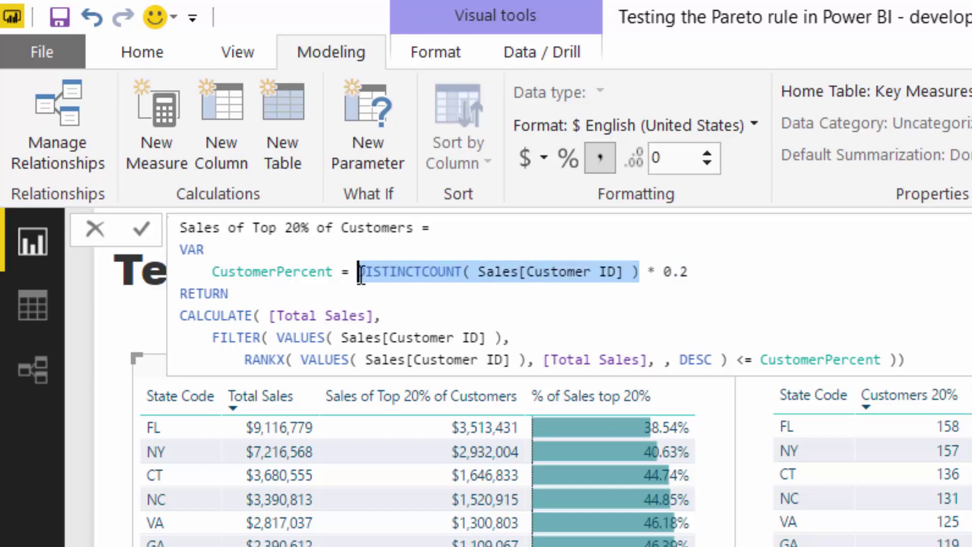
pyautogui.moveTo(479, 271); pyautogui.dragTo(629, 269)
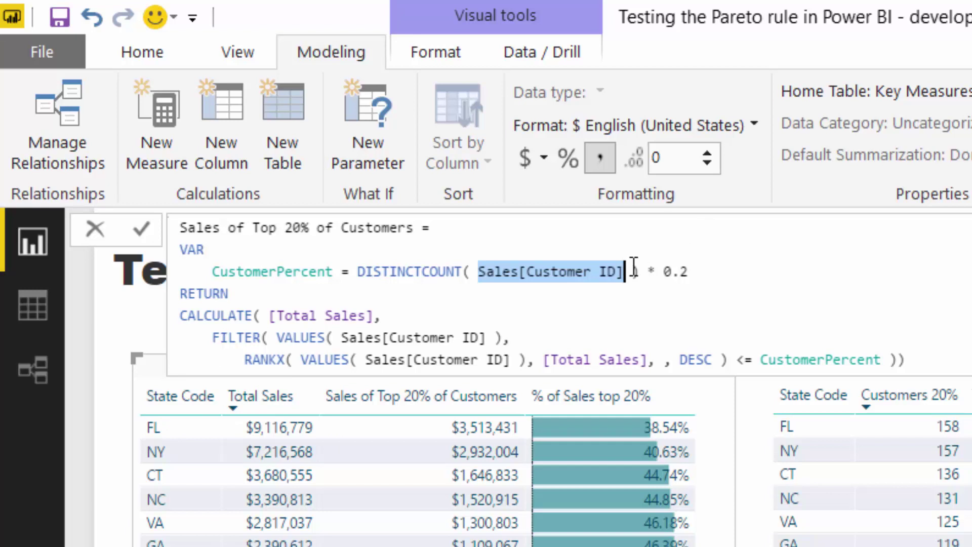
pyautogui.moveTo(627, 269); pyautogui.dragTo(462, 268)
pyautogui.moveTo(397, 319); pyautogui.dragTo(277, 316)
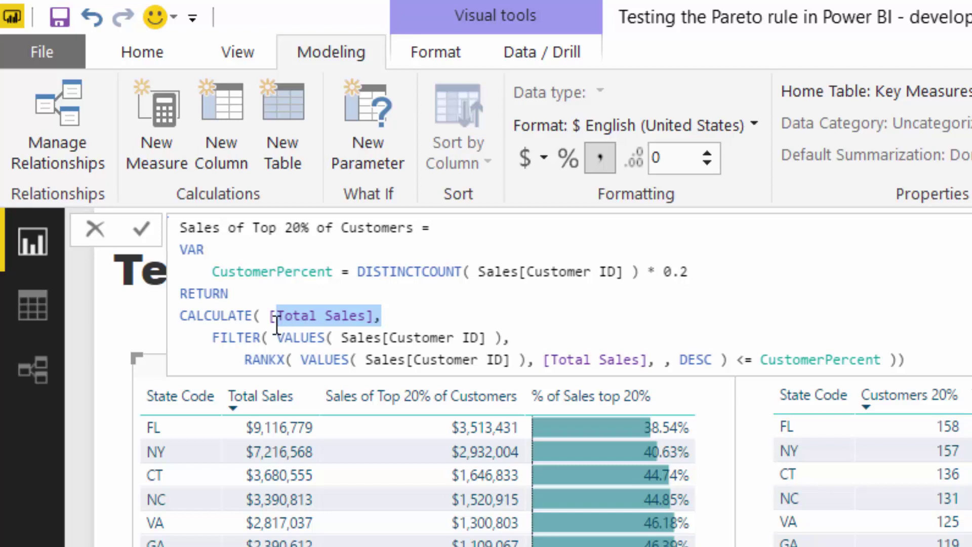
pyautogui.moveTo(213, 337); pyautogui.dragTo(915, 374)
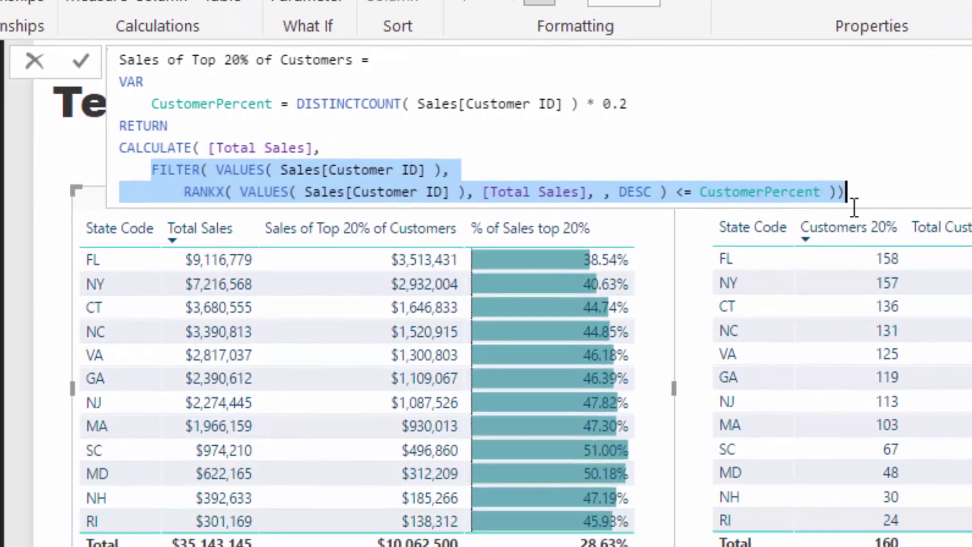
pyautogui.click(883, 194)
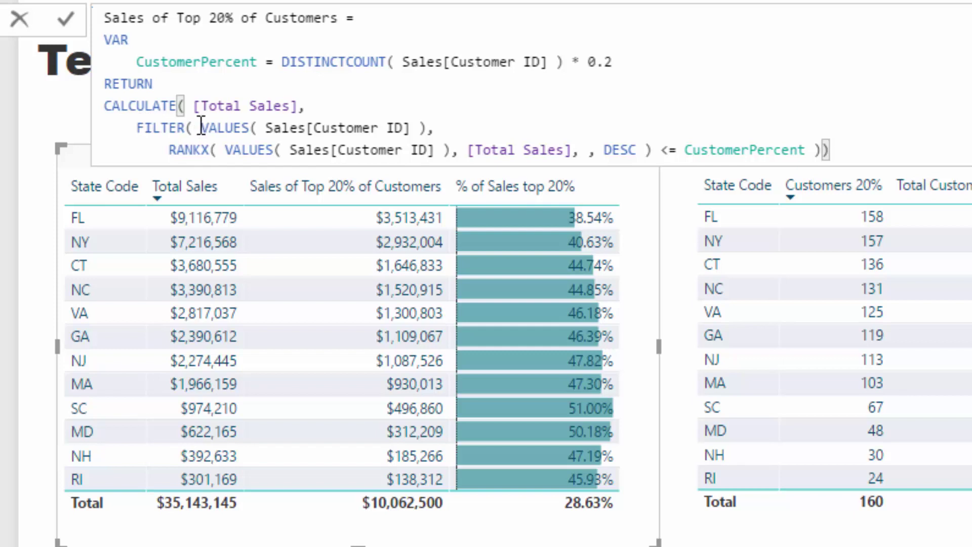
pyautogui.moveTo(201, 128); pyautogui.dragTo(444, 129)
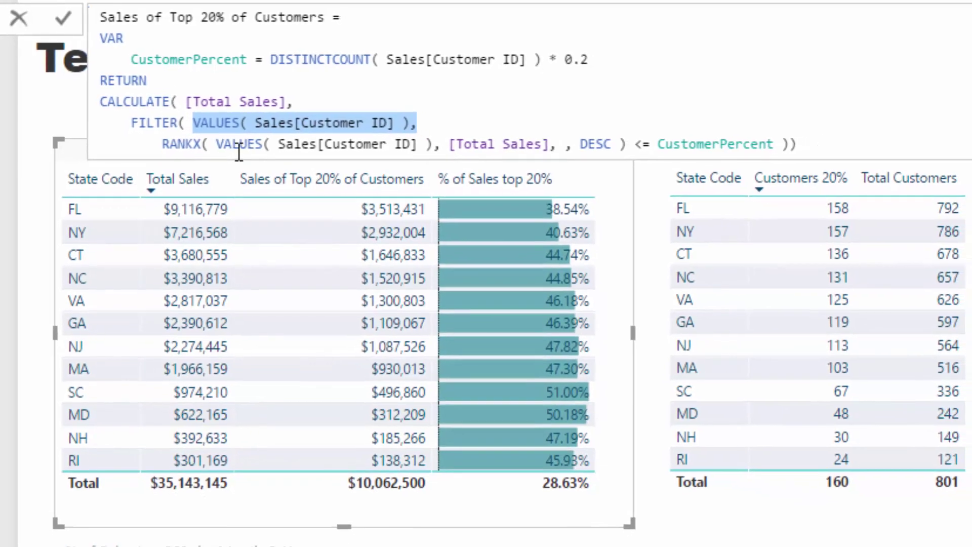
pyautogui.moveTo(162, 144); pyautogui.dragTo(609, 138)
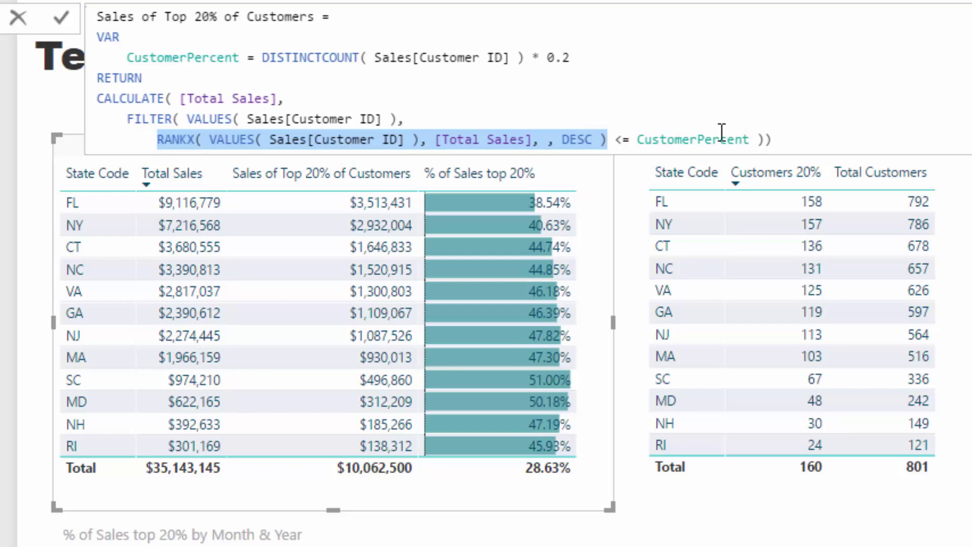
pyautogui.moveTo(571, 57); pyautogui.dragTo(116, 65)
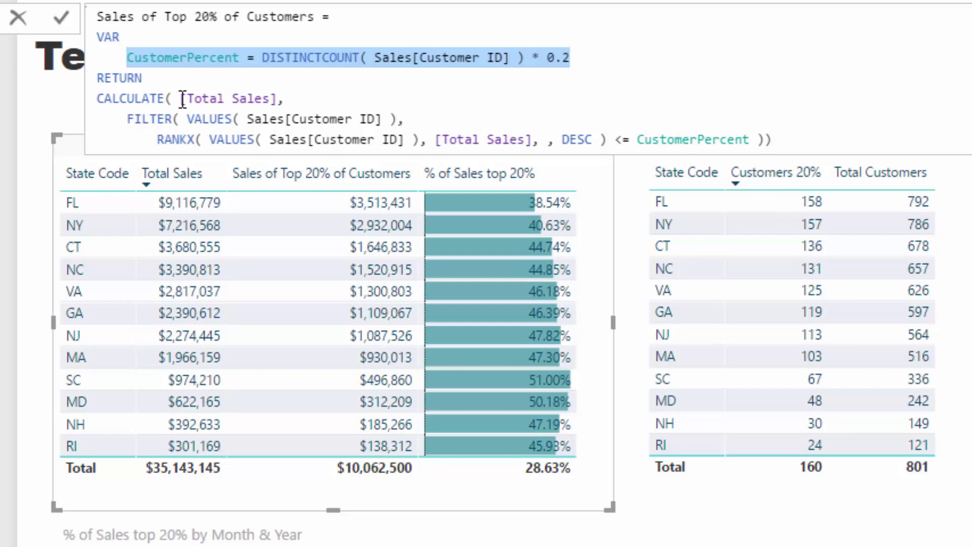
pyautogui.moveTo(186, 117); pyautogui.dragTo(390, 117)
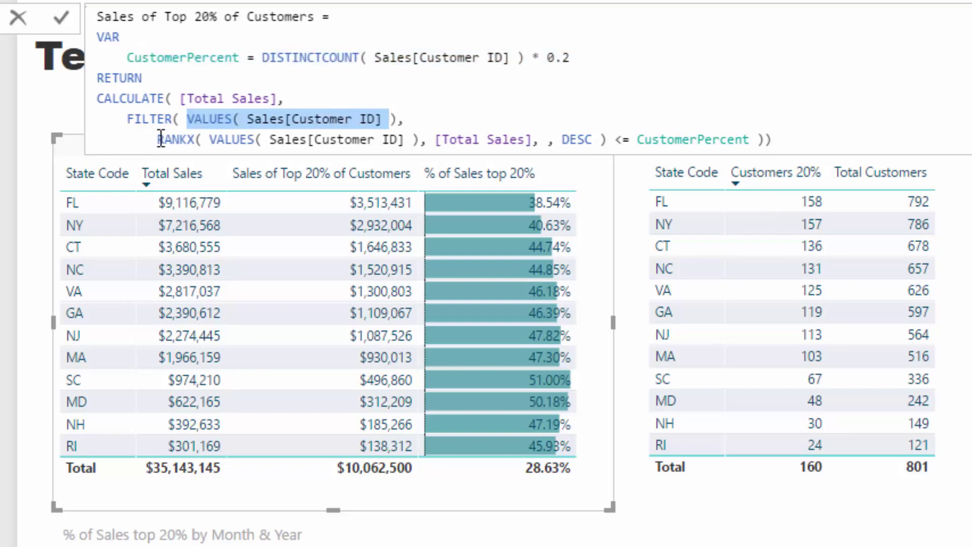
pyautogui.moveTo(161, 138); pyautogui.dragTo(599, 136)
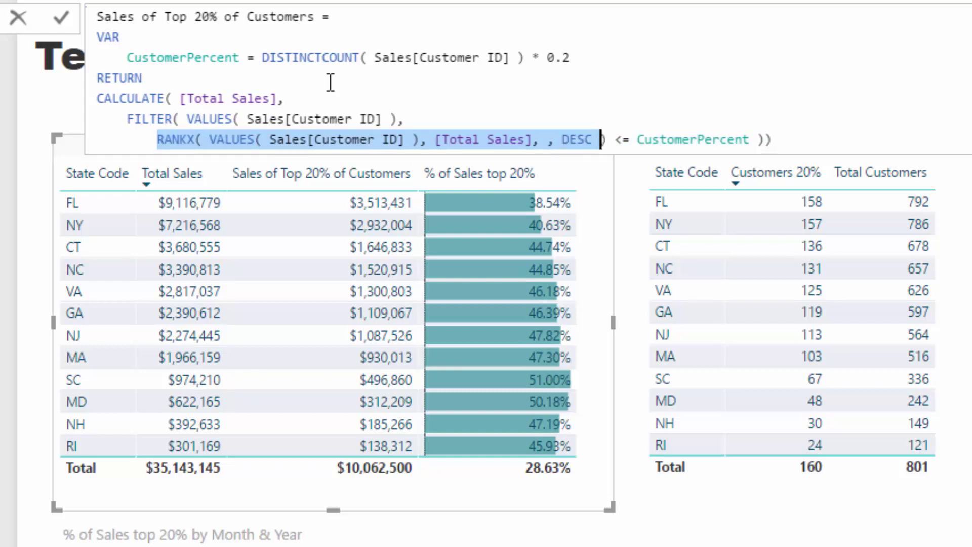
pyautogui.click(292, 98)
pyautogui.moveTo(291, 99); pyautogui.dragTo(182, 100)
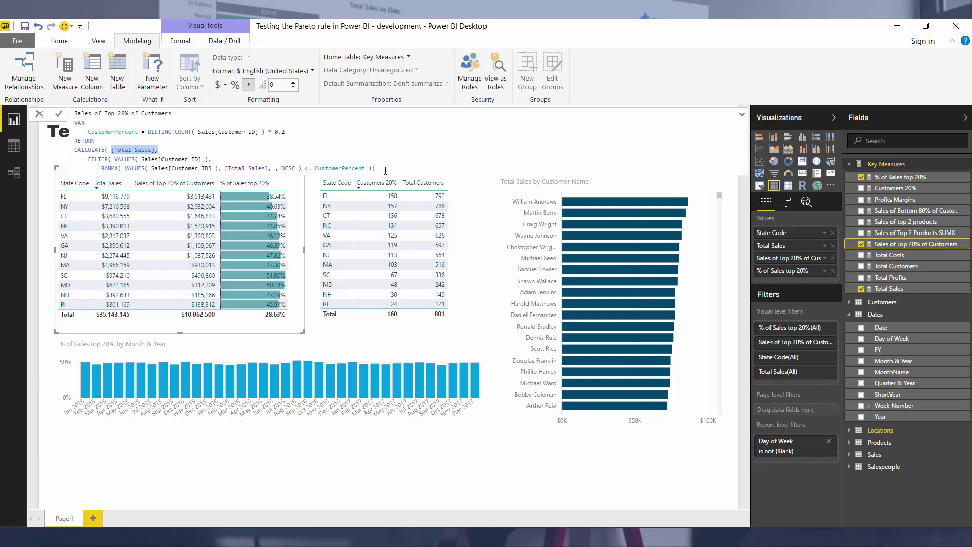
pyautogui.moveTo(376, 168); pyautogui.dragTo(47, 101)
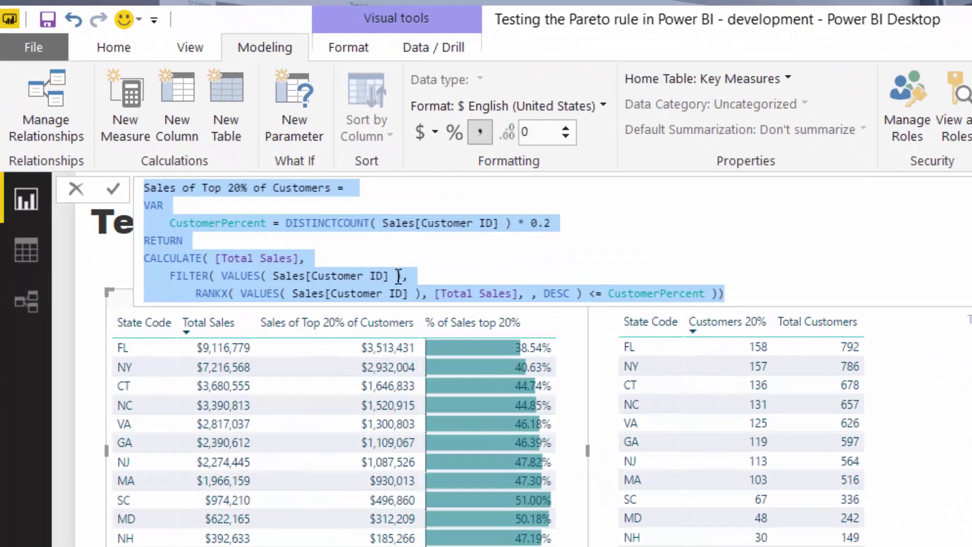
pyautogui.click(198, 159)
pyautogui.moveTo(462, 326); pyautogui.dragTo(370, 326)
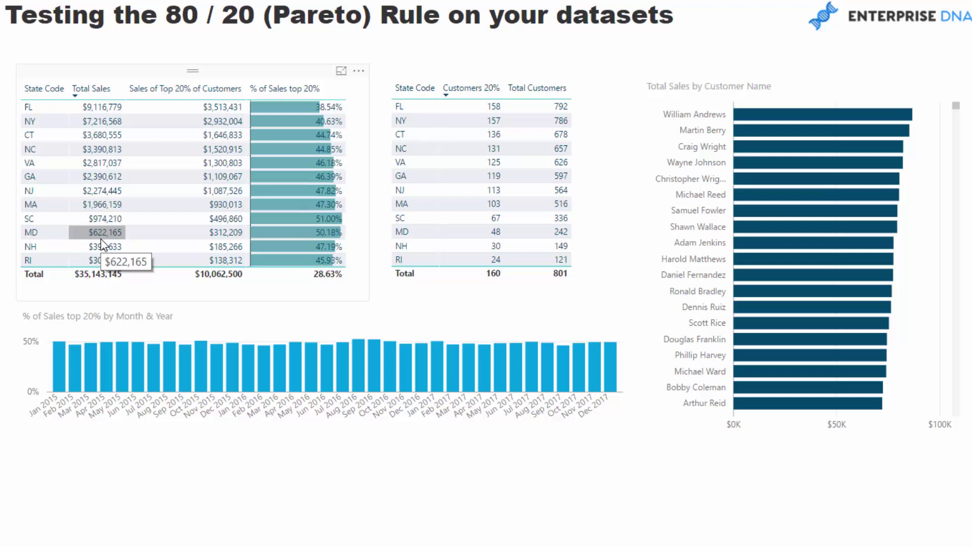
# Filter the report to FL, preview the monthly % chart, and add Quarter & Year to its axis.
pyautogui.click(48, 114)
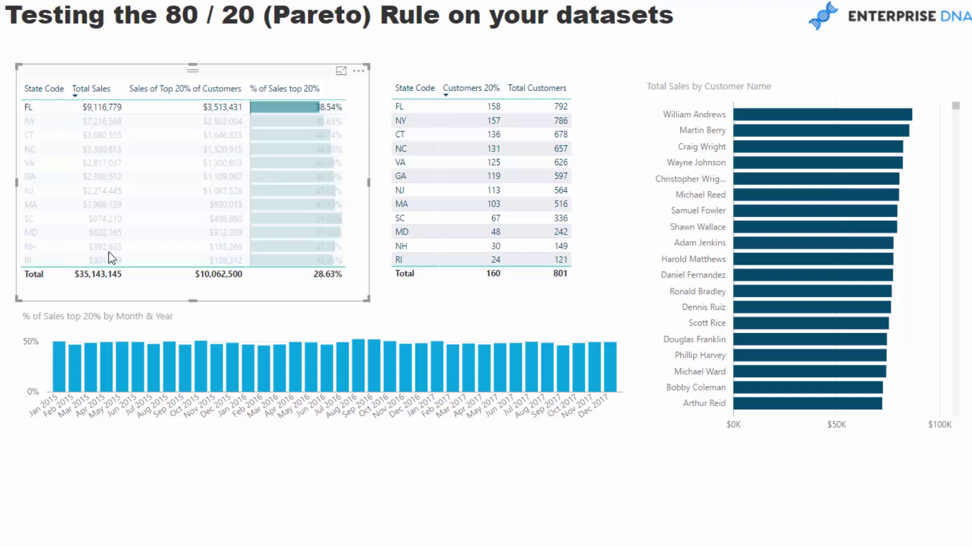
pyautogui.click(591, 303)
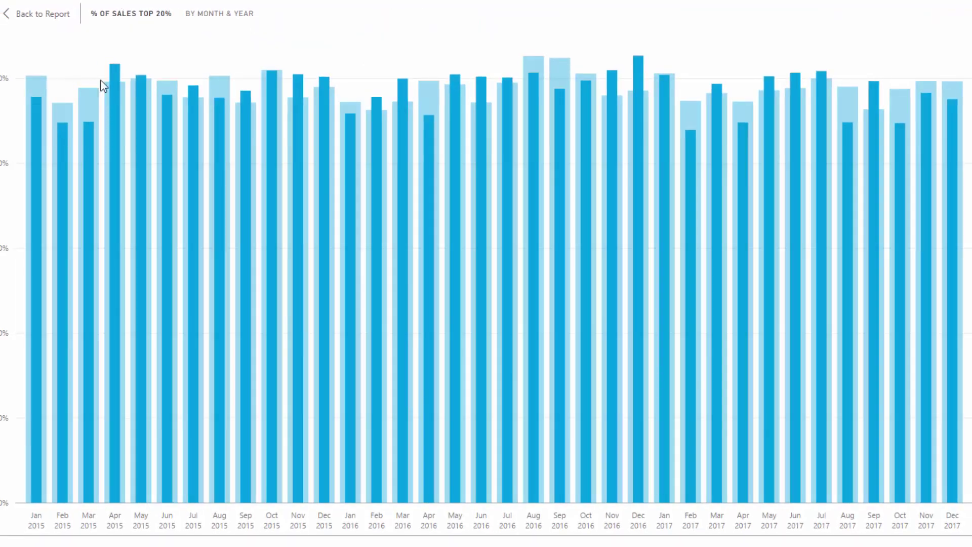
pyautogui.click(53, 15)
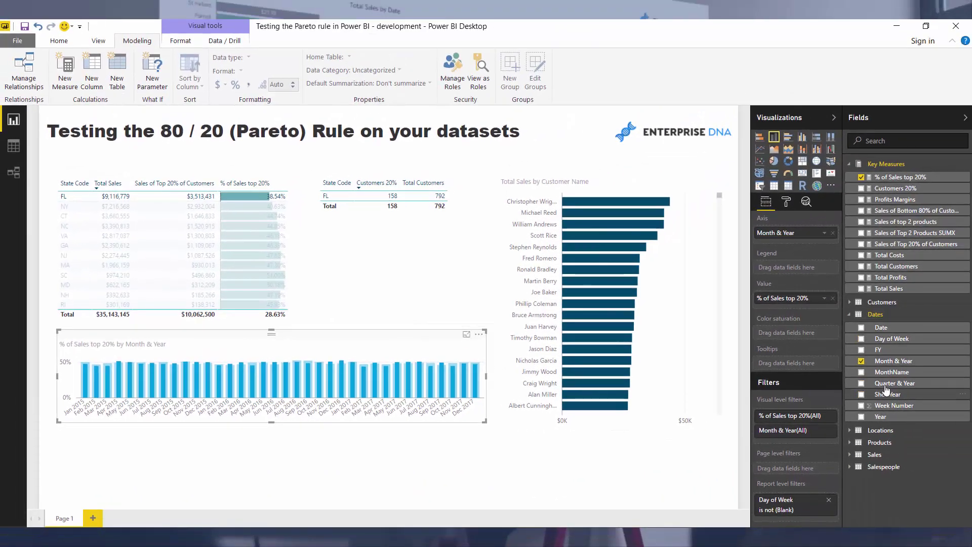
pyautogui.moveTo(890, 384); pyautogui.dragTo(788, 244)
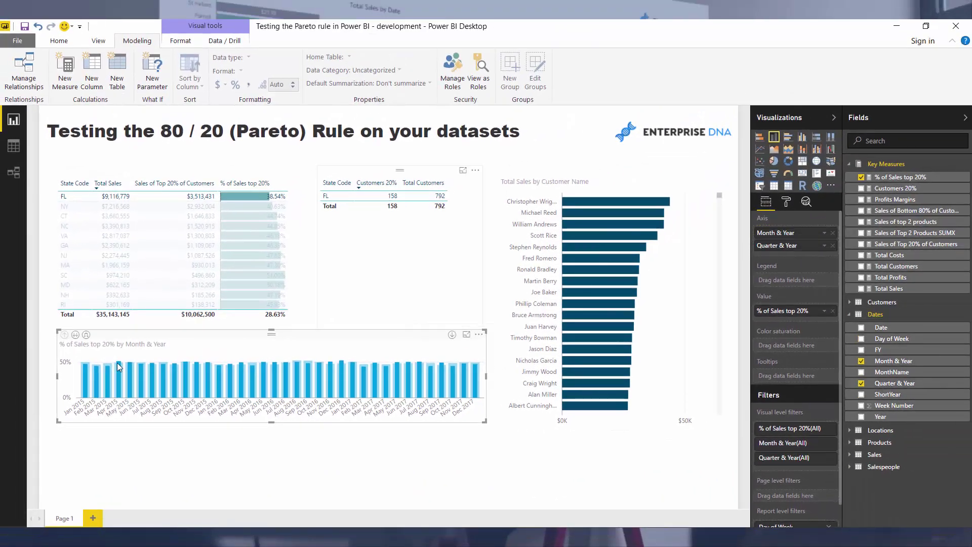
# Drill the % of Sales chart up to Quarter & Year, preview it enlarged, then filter to NY.
pyautogui.click(86, 335)
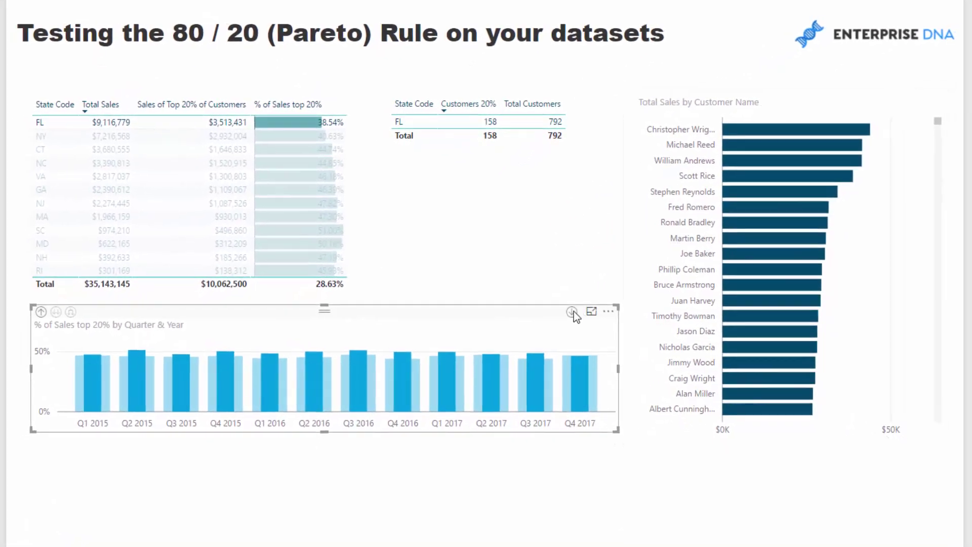
pyautogui.click(592, 311)
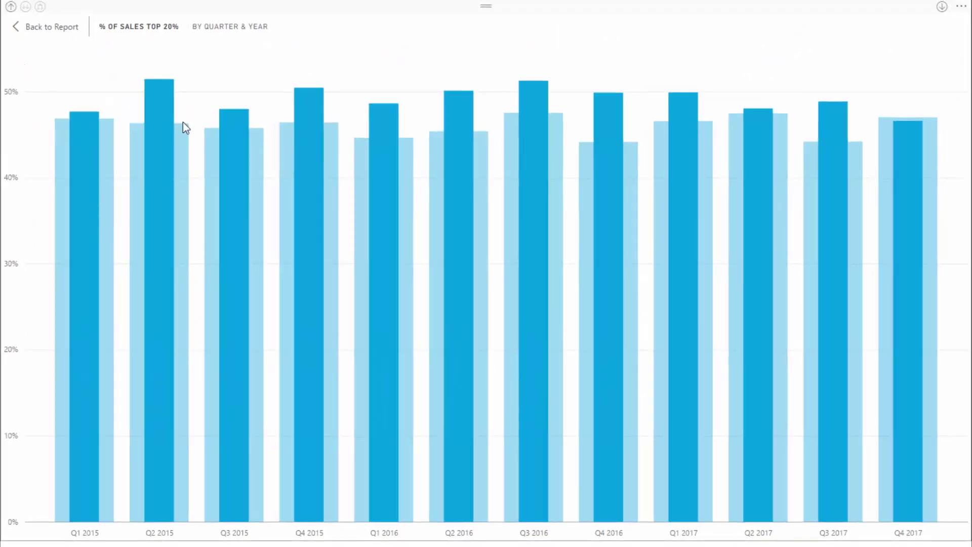
pyautogui.moveTo(156, 124)
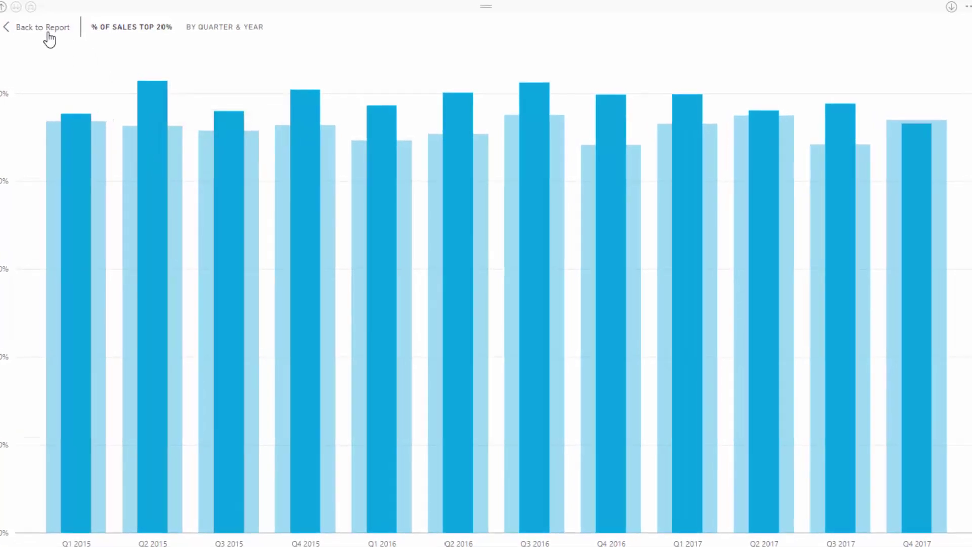
pyautogui.click(49, 38)
pyautogui.click(41, 140)
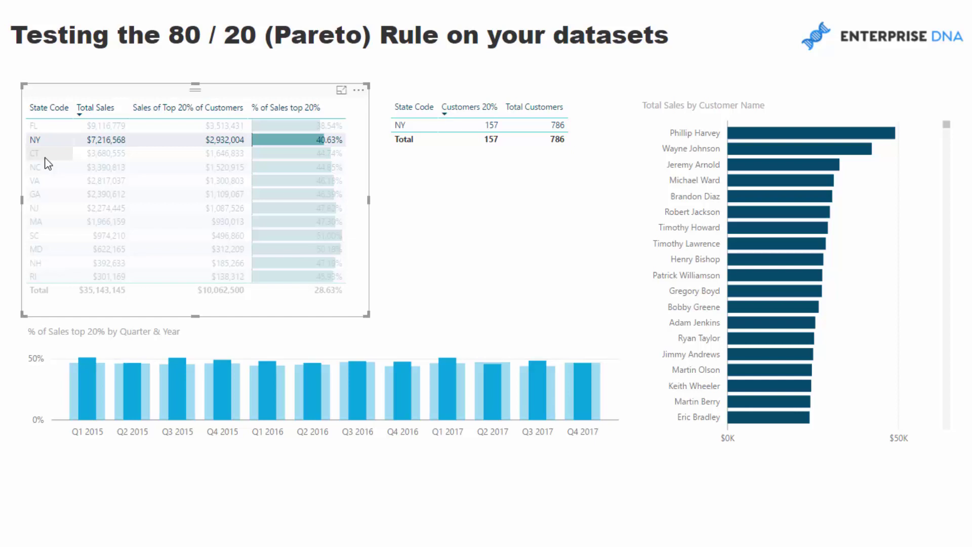
# Cross-filter the report by CT, then NC, ending on VA (46.18% of $2,817,037).
pyautogui.click(47, 153)
pyautogui.click(47, 167)
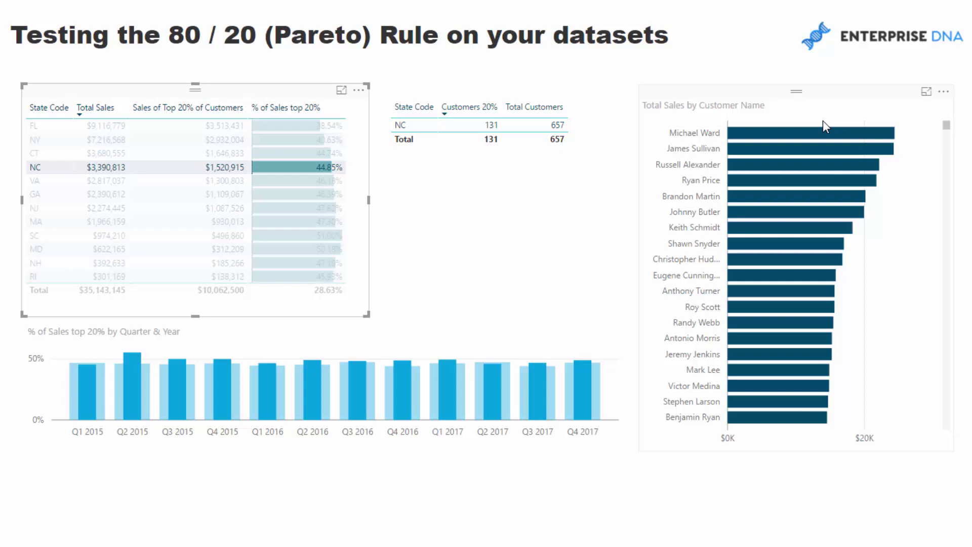
pyautogui.click(50, 181)
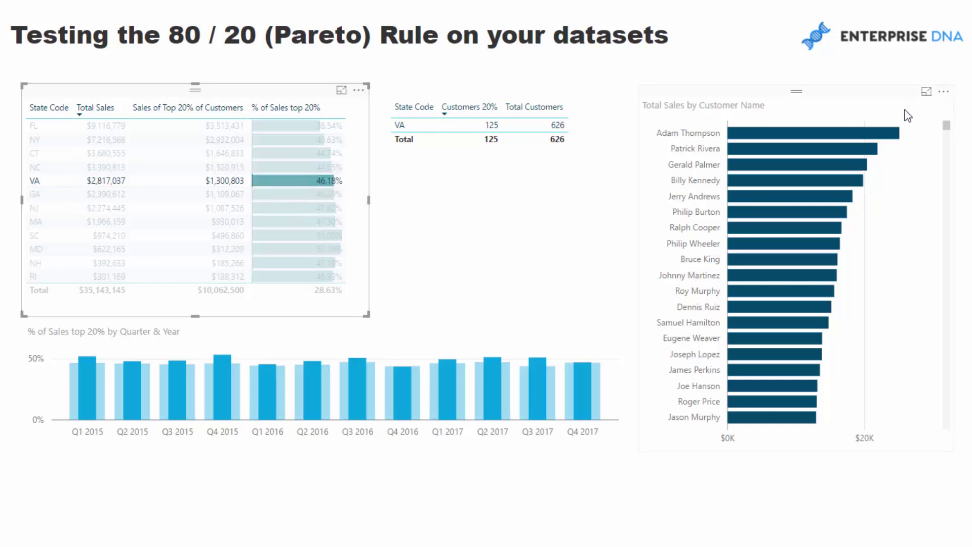
pyautogui.scroll(-5, 797, 182)
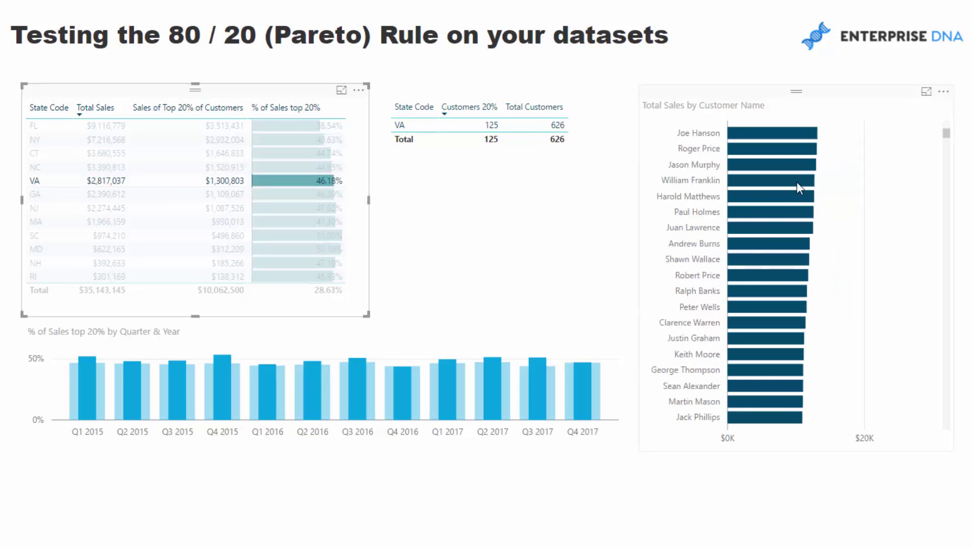
pyautogui.scroll(5, 818, 199)
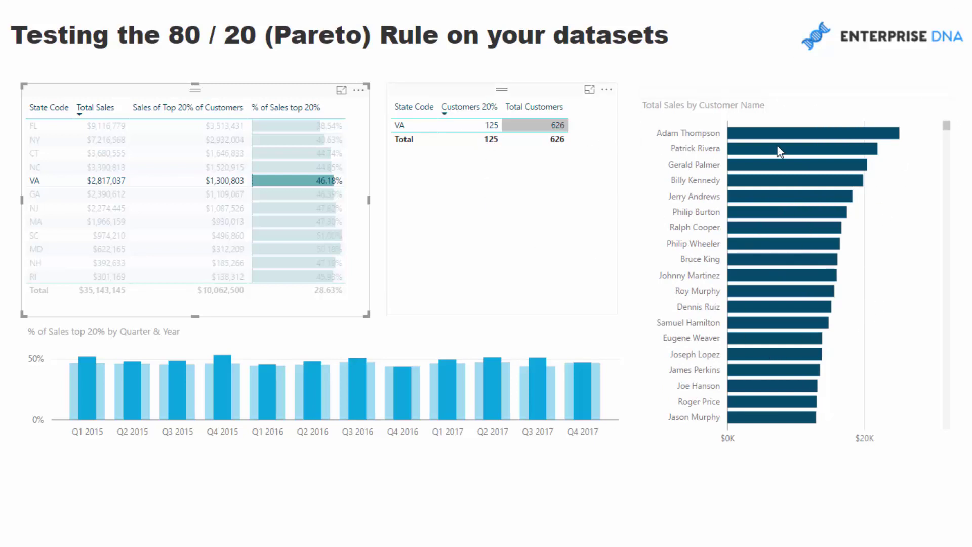
pyautogui.scroll(-10, 792, 152)
pyautogui.scroll(-5, 799, 280)
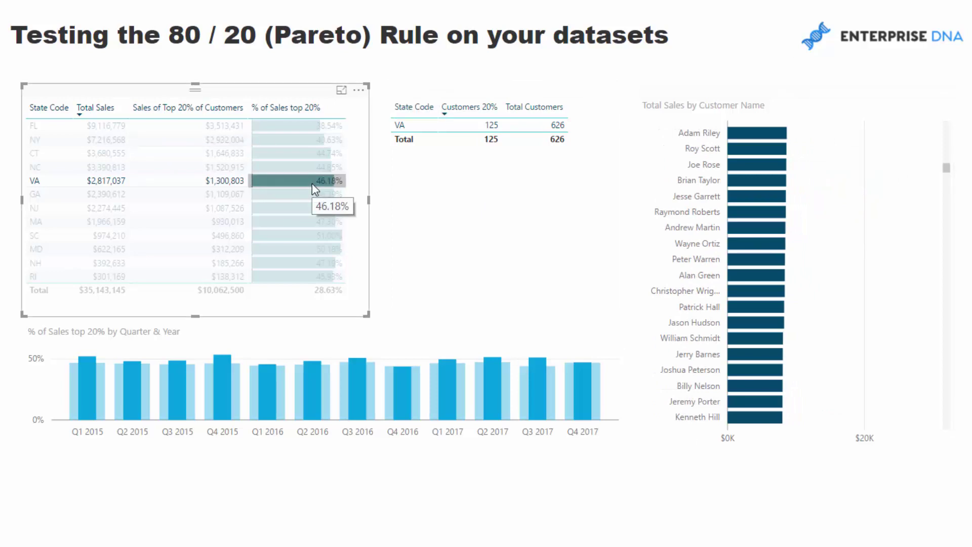
pyautogui.scroll(4, 891, 243)
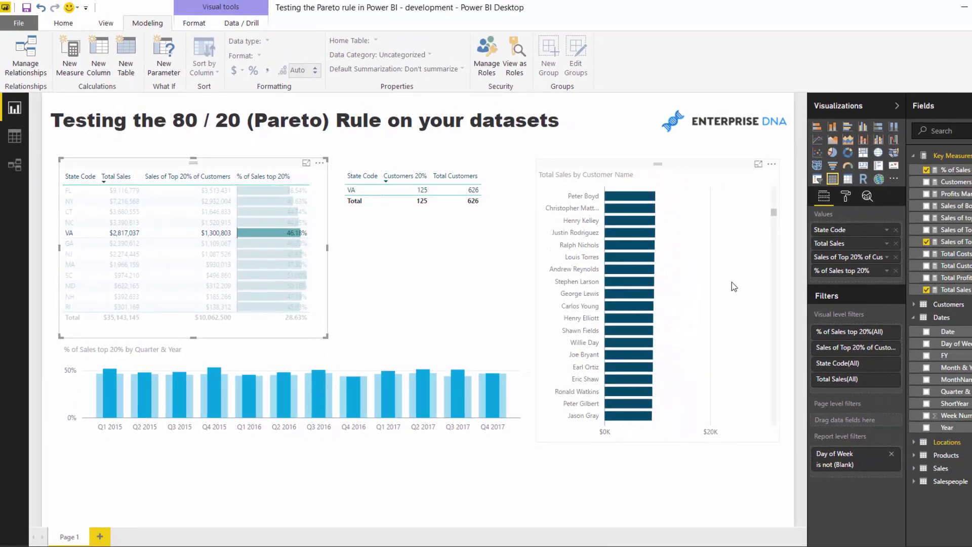
pyautogui.scroll(10, 731, 282)
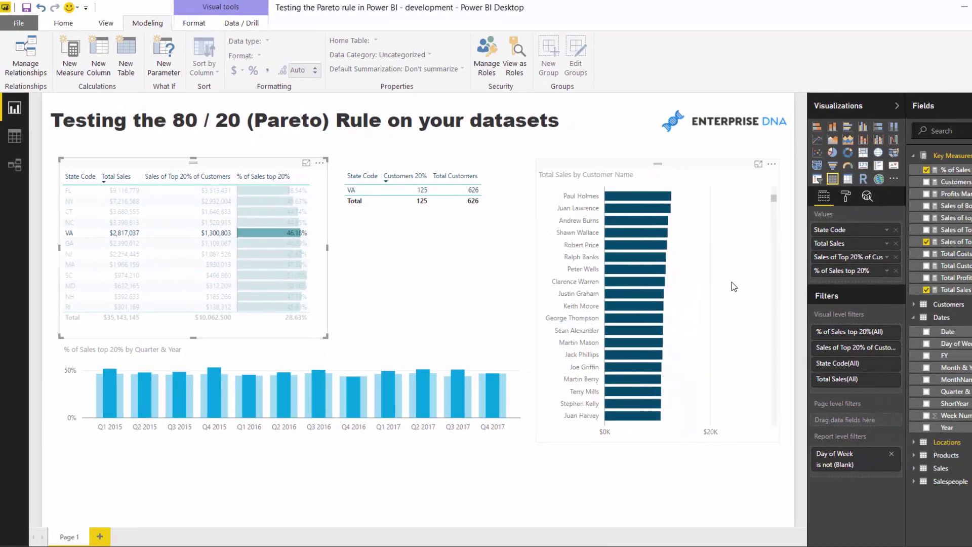